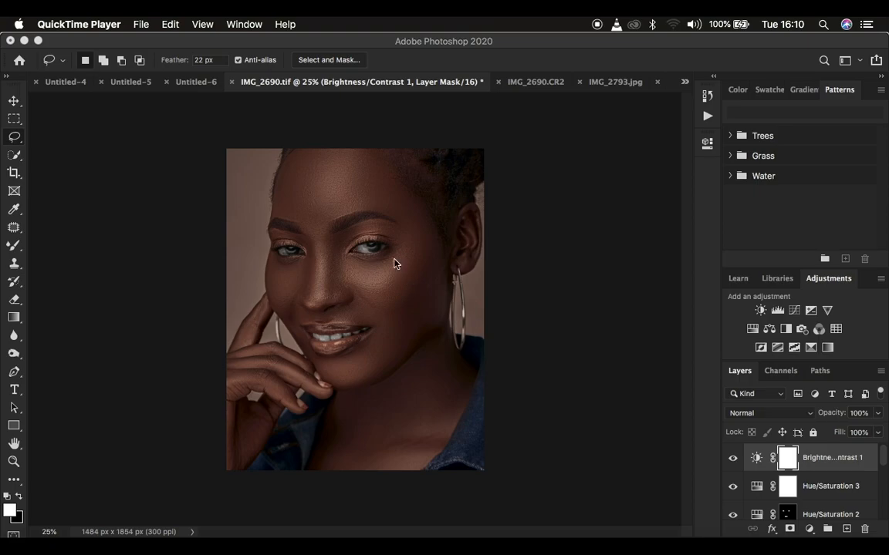
Step: Compare the retouched portrait with the original by hiding and restoring all layers above the Background
scroll(799, 501, "down", 3)
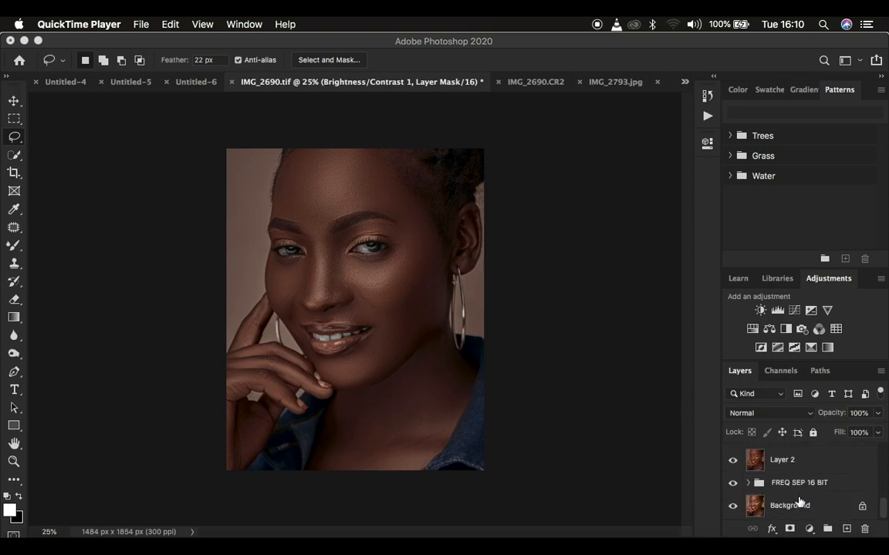
left_click(732, 508, "alt")
left_click(732, 508, "alt")
left_click(732, 508, "alt")
left_click(732, 508, "alt")
left_click(732, 508, "alt")
left_click(732, 508, "alt")
scroll(823, 492, "up", 3)
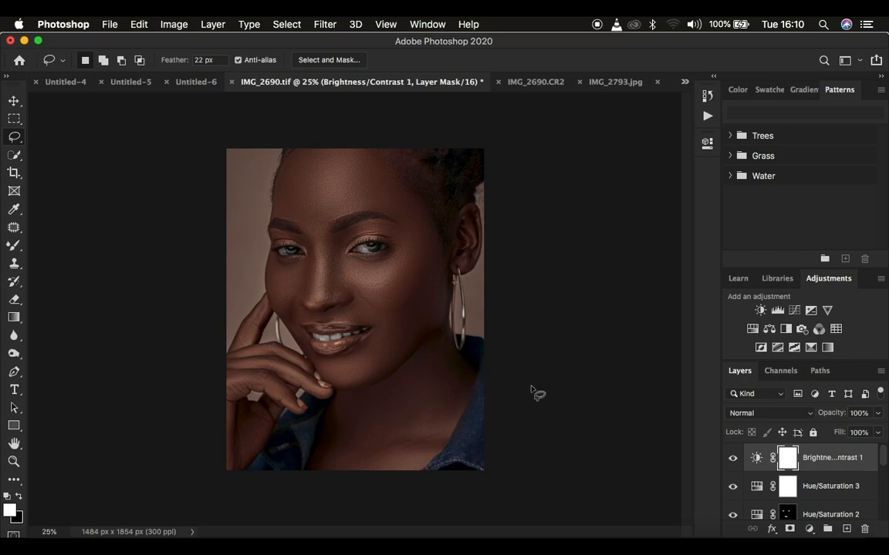
Step: Look through the layer stack from the Brightness/Contrast 1 adjustment down to the Background
scroll(817, 474, "down", 5)
scroll(816, 475, "up", 5)
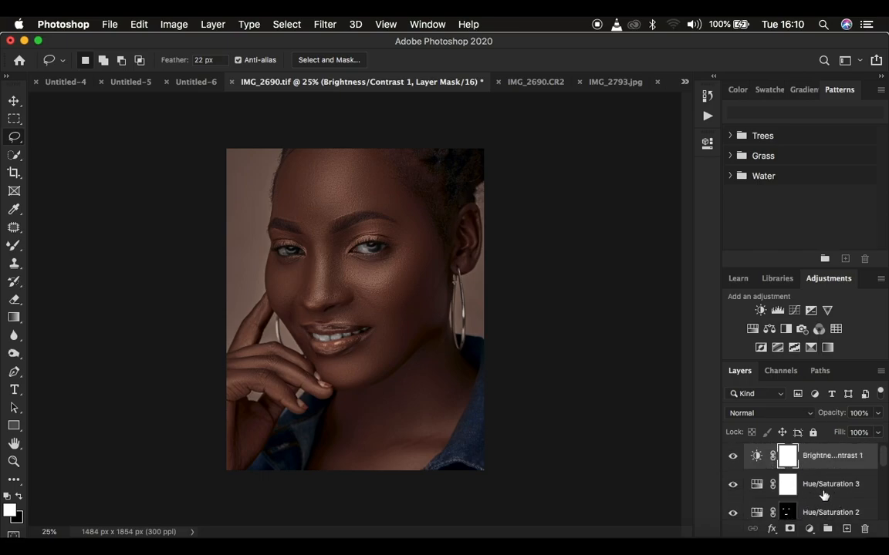
scroll(824, 496, "down", 10)
scroll(823, 496, "up", 1)
scroll(823, 496, "down", 2)
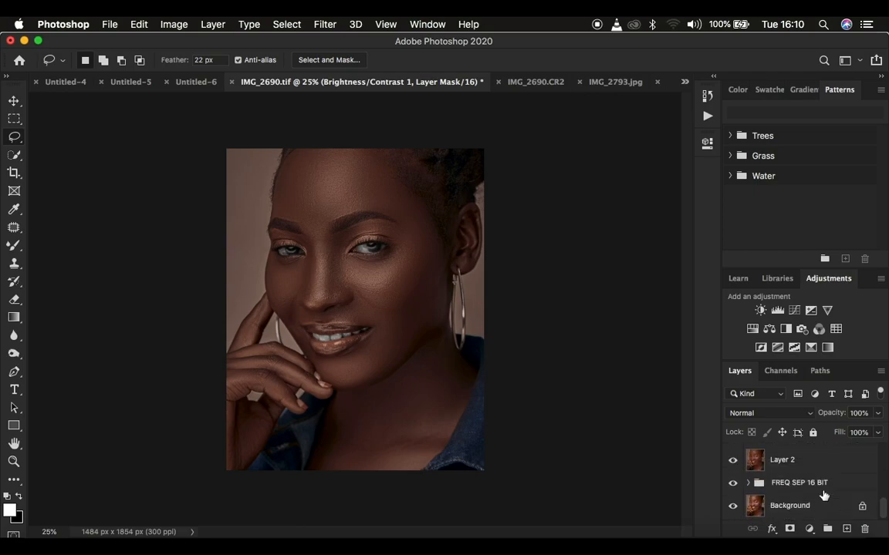
scroll(822, 494, "up", 5)
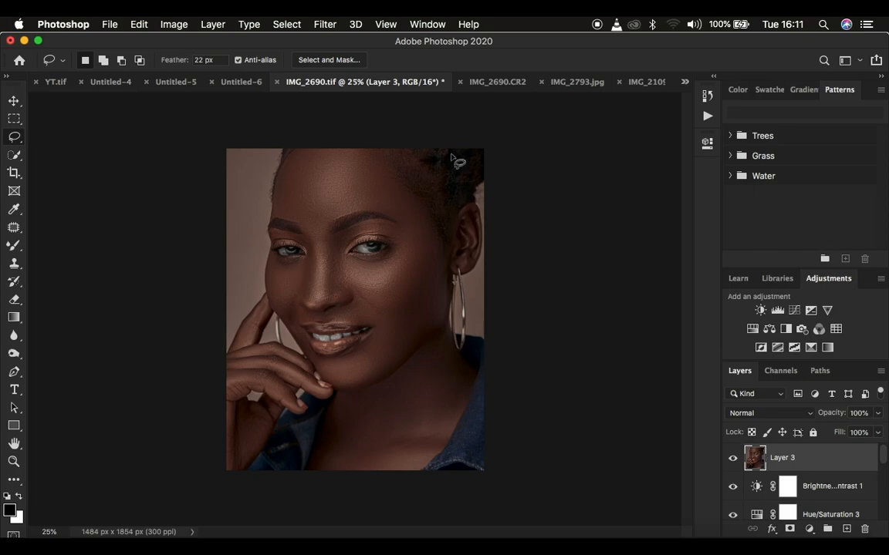
Step: Open the Liquify filter on Layer 3 and look through its Face-Aware settings
left_click(324, 25)
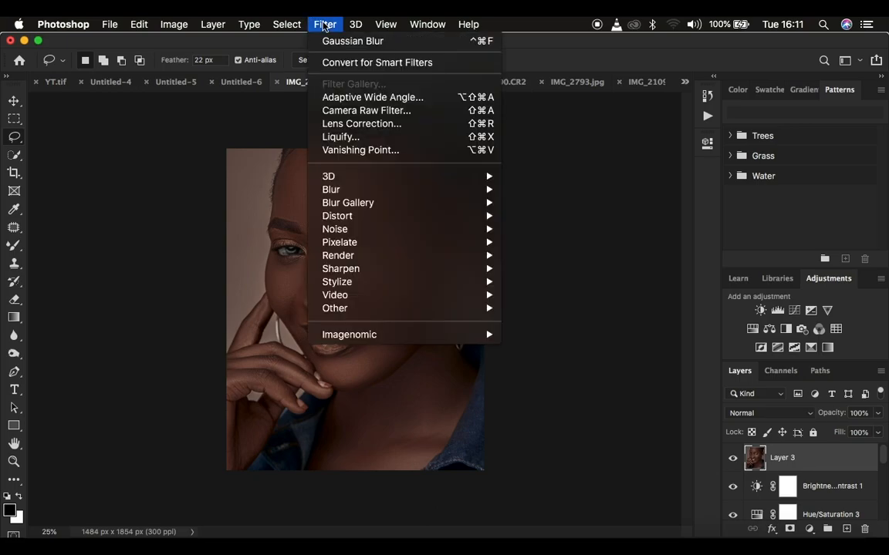
left_click(356, 138)
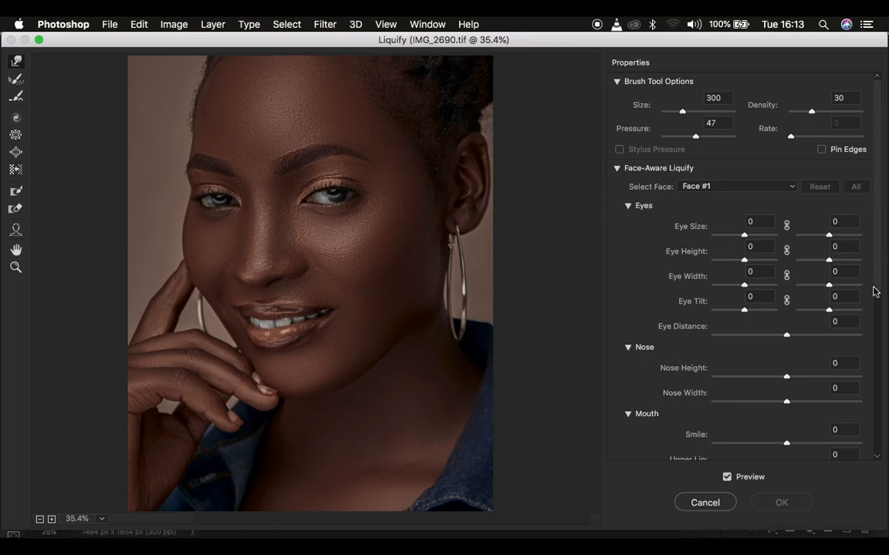
left_click_drag(875, 274, 885, 397)
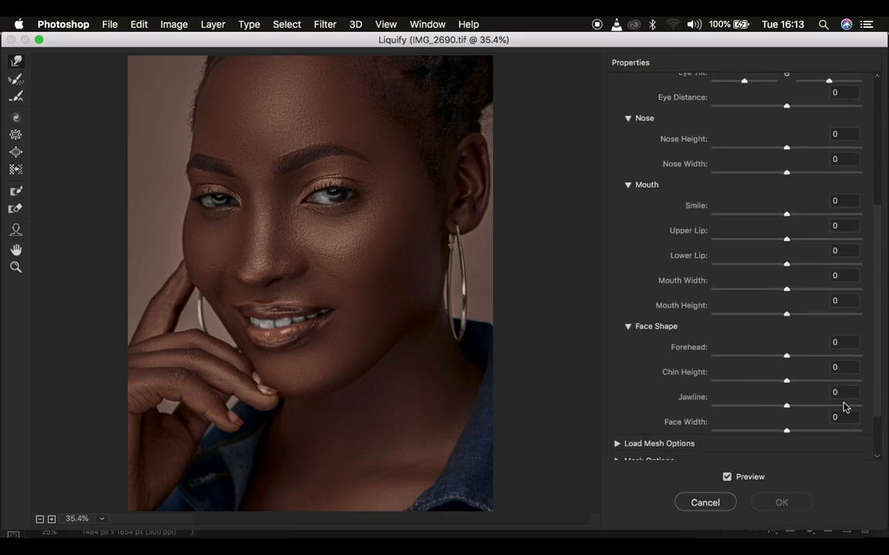
left_click_drag(879, 264, 869, 149)
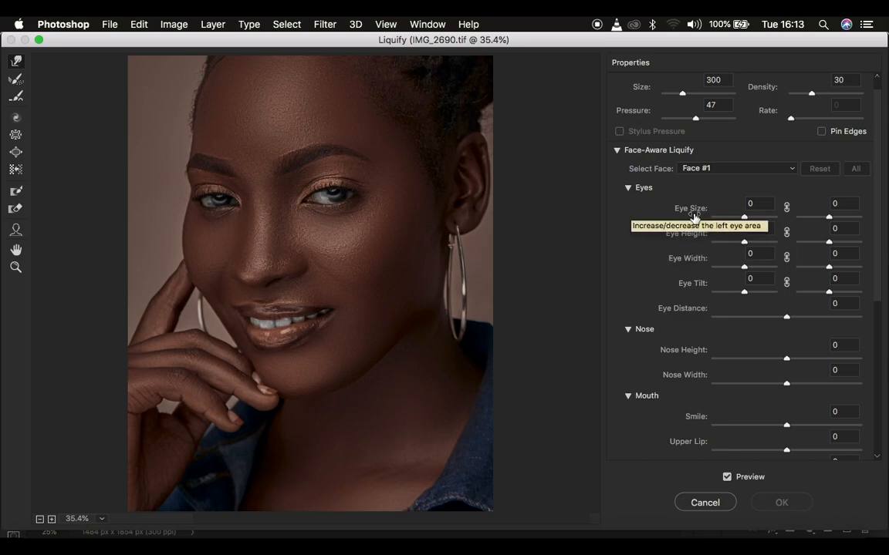
Step: Set the left Eye Size to 43 and compare the face with the preview off and on
left_click_drag(745, 220, 760, 220)
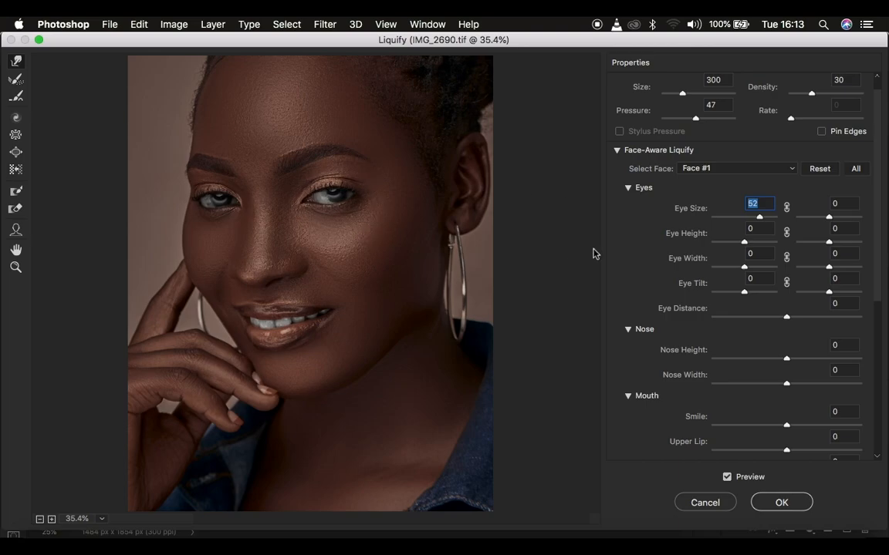
mouse_move(761, 219)
left_mouse_down()
mouse_move(784, 218)
mouse_move(638, 245)
mouse_move(770, 240)
mouse_move(625, 254)
mouse_move(780, 244)
mouse_move(757, 240)
left_mouse_up()
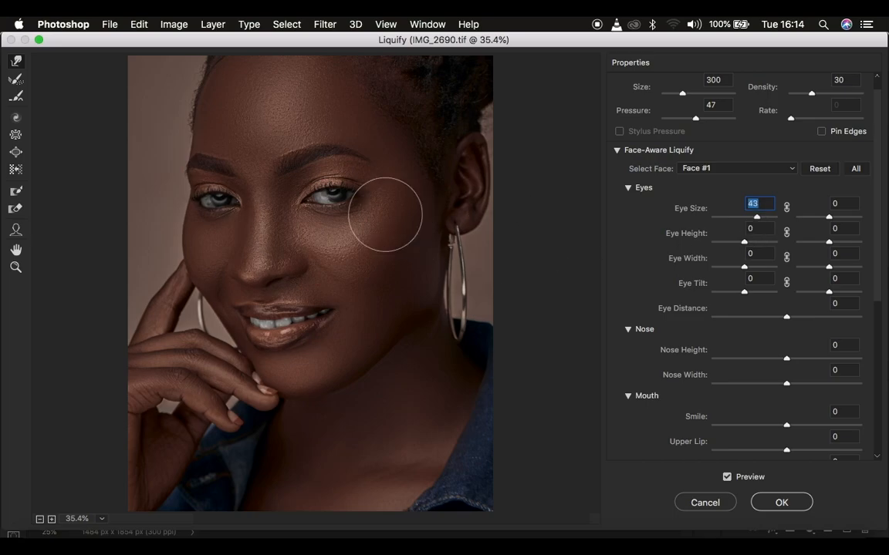
left_click(726, 477)
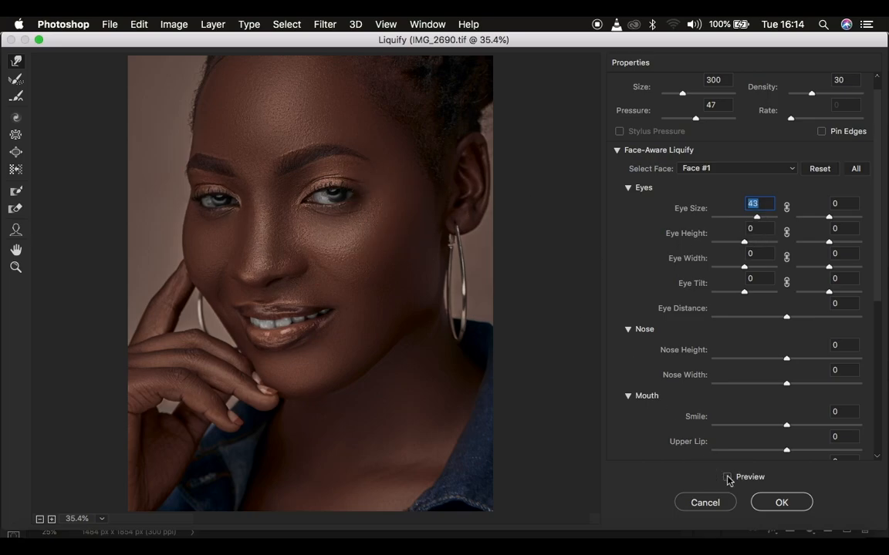
left_click(727, 477)
left_click(727, 478)
left_click(727, 478)
left_click(727, 477)
left_click(727, 477)
Step: Try out the left Eye Height and Eye Tilt, returning both to 0
mouse_move(752, 245)
left_mouse_down()
mouse_move(788, 242)
mouse_move(769, 264)
mouse_move(621, 273)
mouse_move(798, 281)
mouse_move(693, 273)
mouse_move(752, 259)
left_mouse_up()
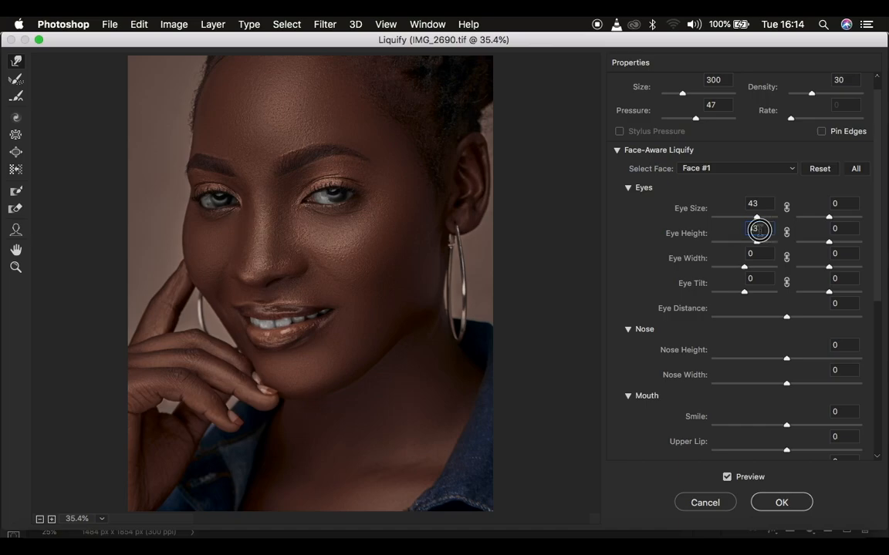
type("0")
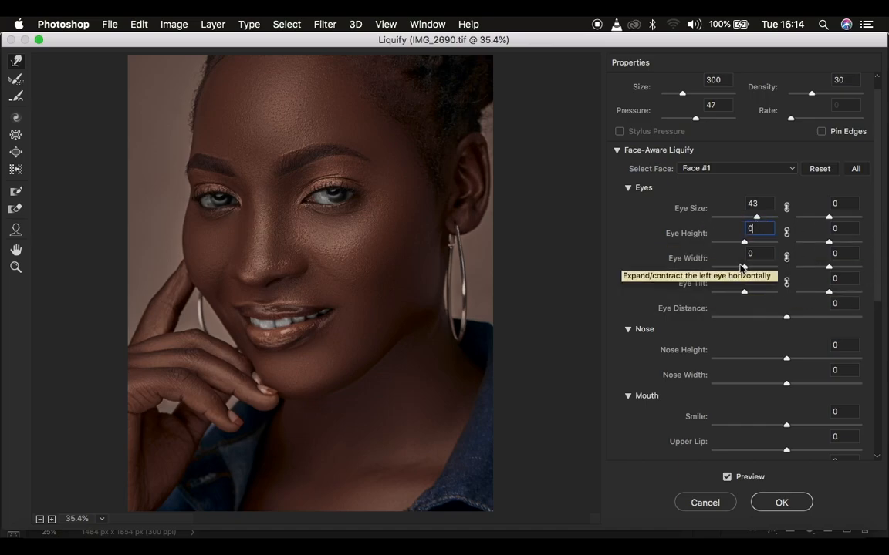
left_click_drag(746, 291, 634, 303)
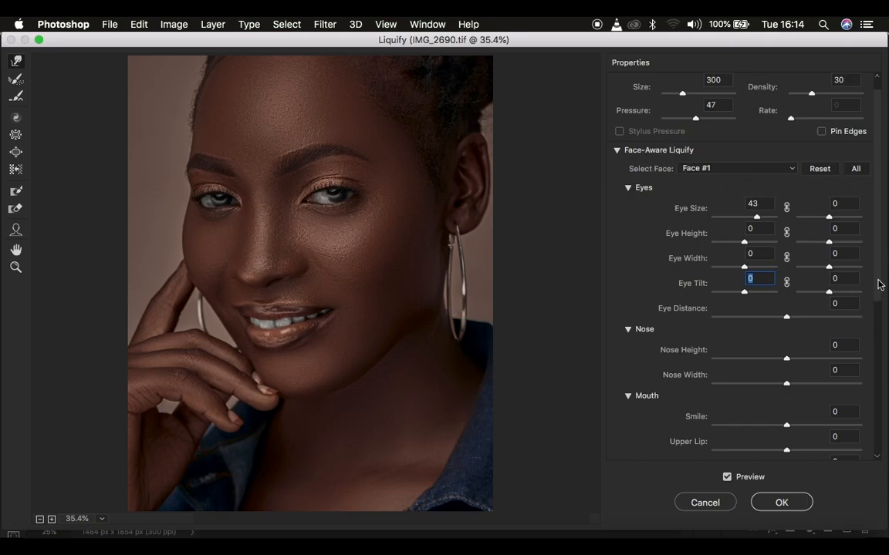
Step: Try the Nose Height at 100 and at 5, and reset it to 0
left_click_drag(880, 284, 879, 331)
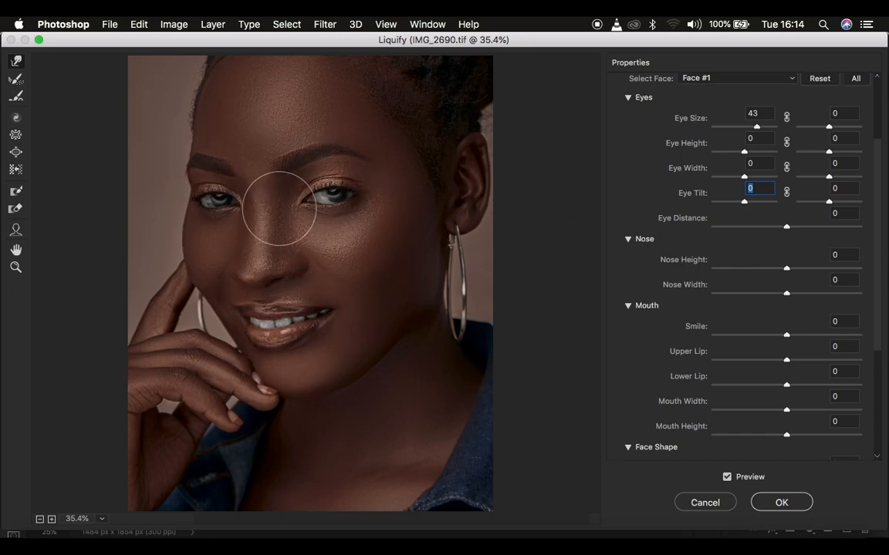
left_click(786, 269)
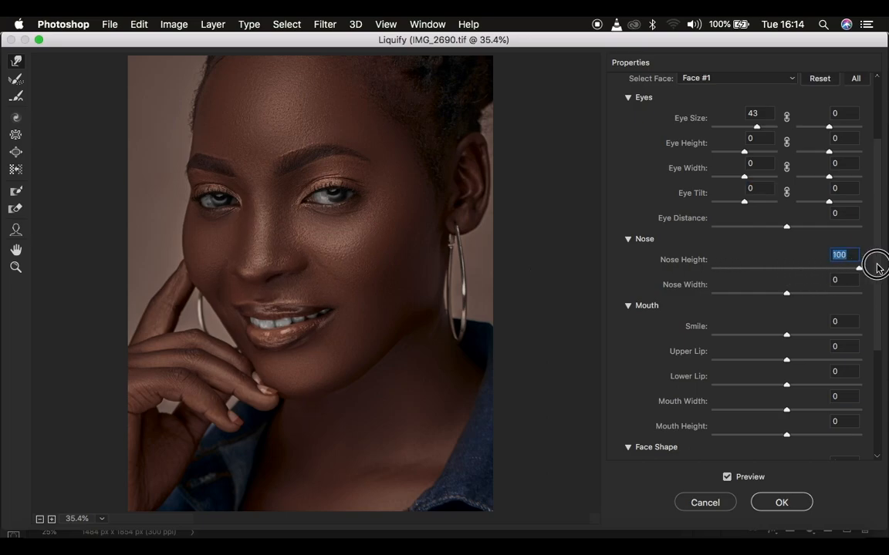
left_click_drag(603, 289, 792, 271)
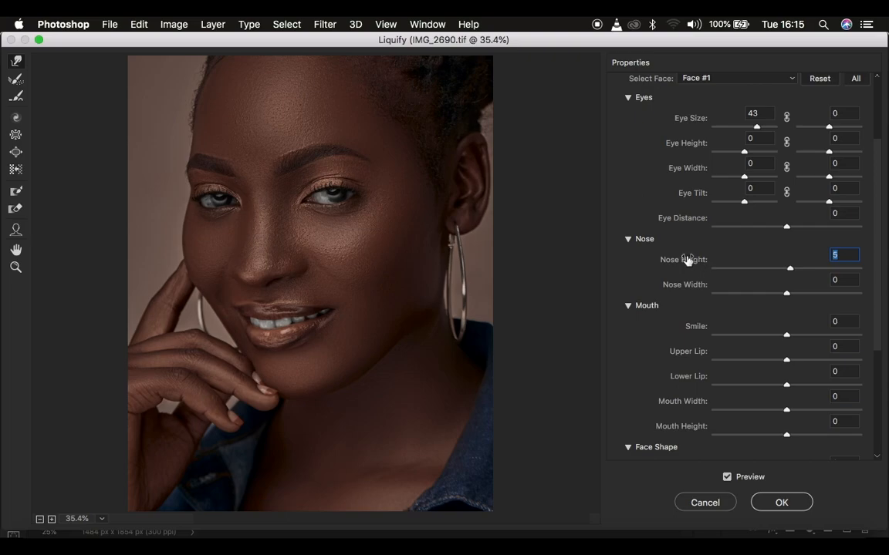
type("0")
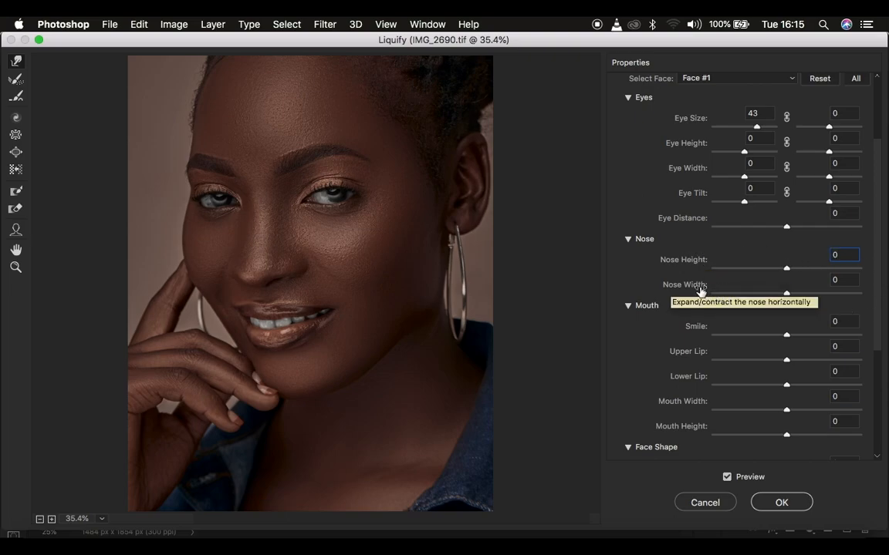
Step: Try a Nose Width of 44 and of -26, and reset it to 0
left_click_drag(788, 294, 705, 306)
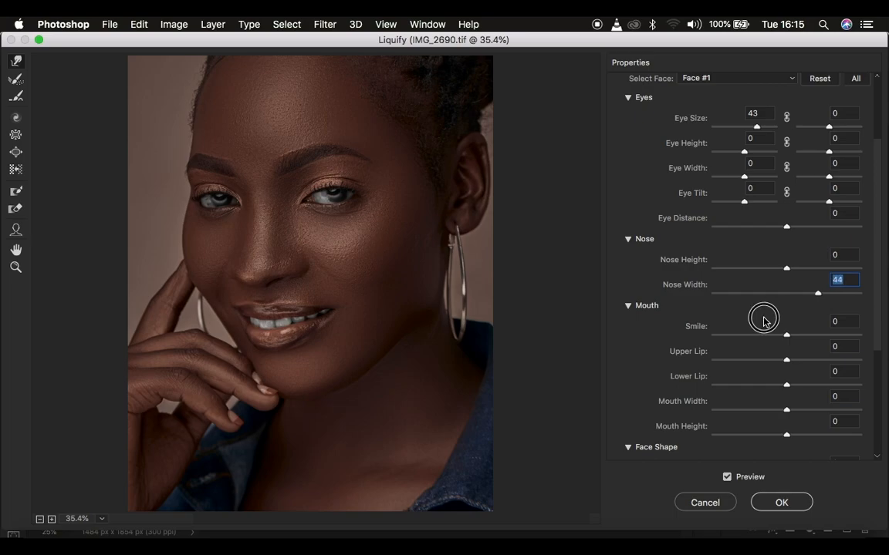
left_click_drag(714, 308, 770, 318)
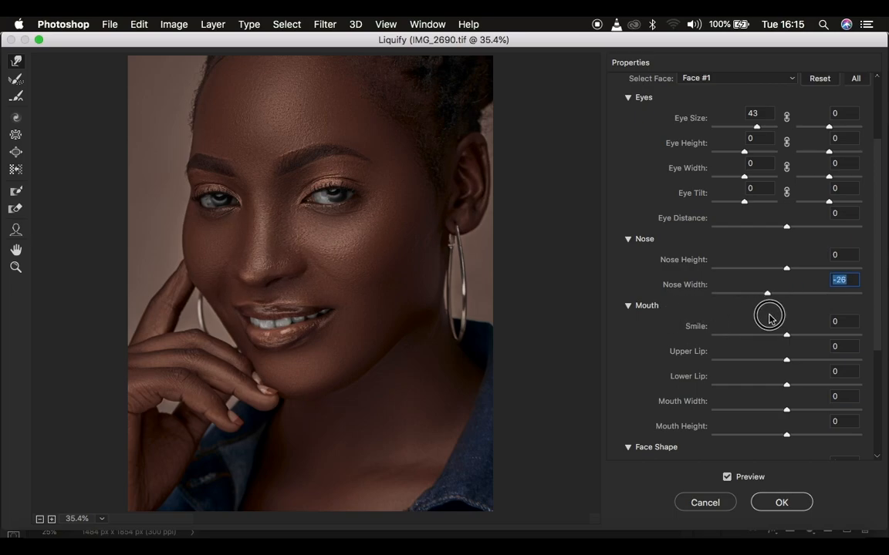
type("0")
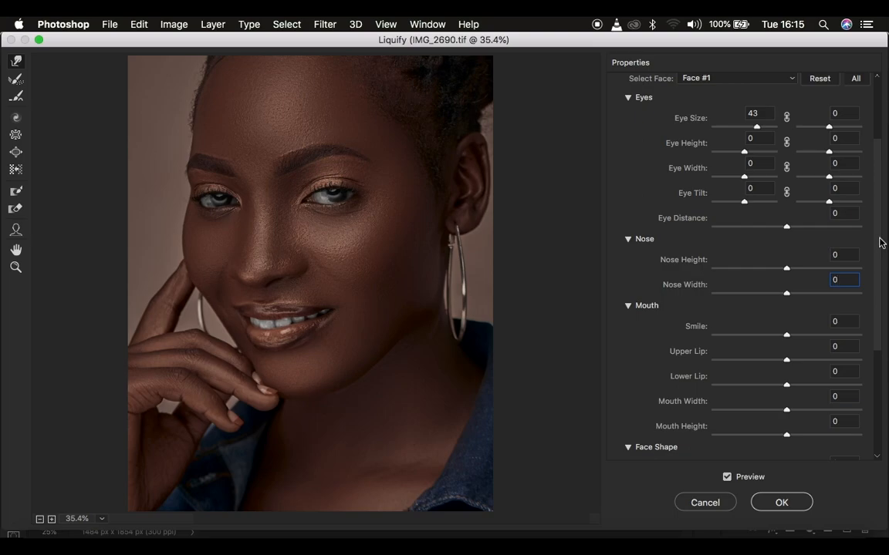
Step: Try the mouth's Smile setting at both extremes, 100 and -100, and reset it to 0
left_click_drag(881, 241, 879, 325)
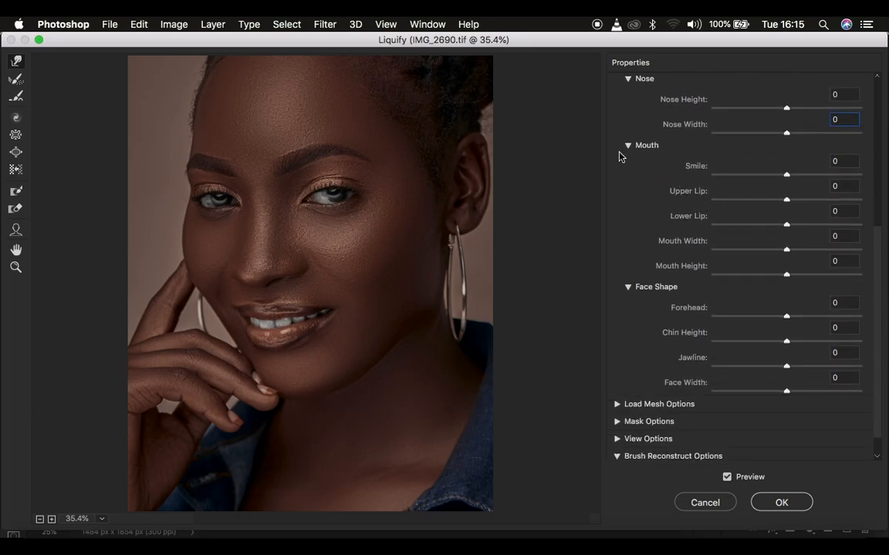
left_click(807, 175)
left_click_drag(807, 177, 865, 175)
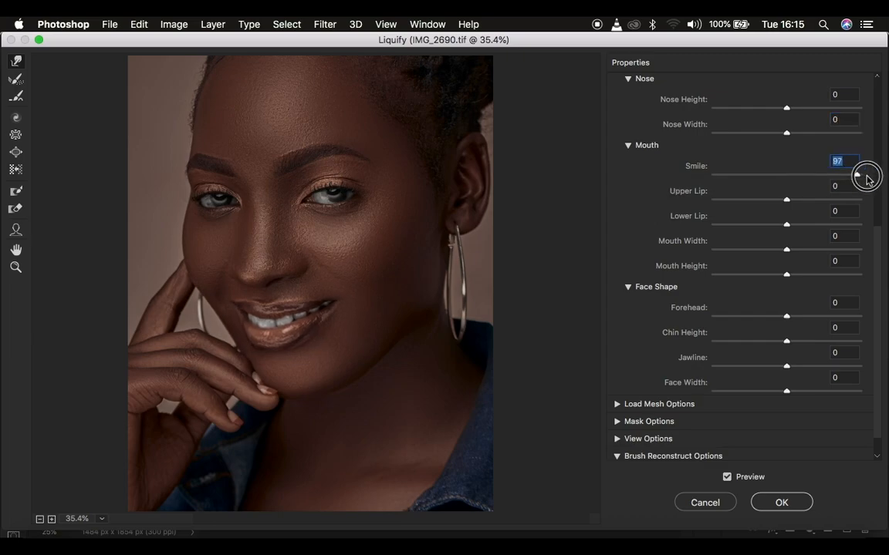
left_click_drag(872, 177, 658, 190)
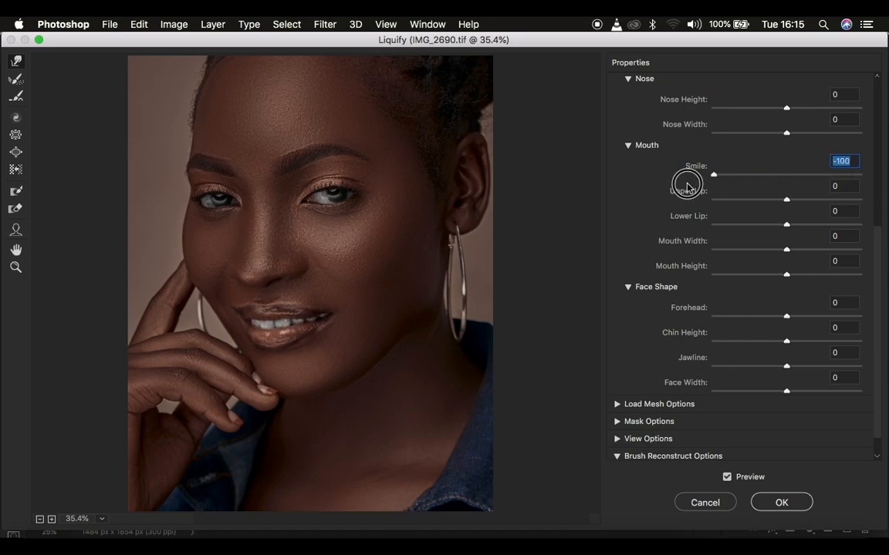
left_click_drag(687, 186, 884, 191)
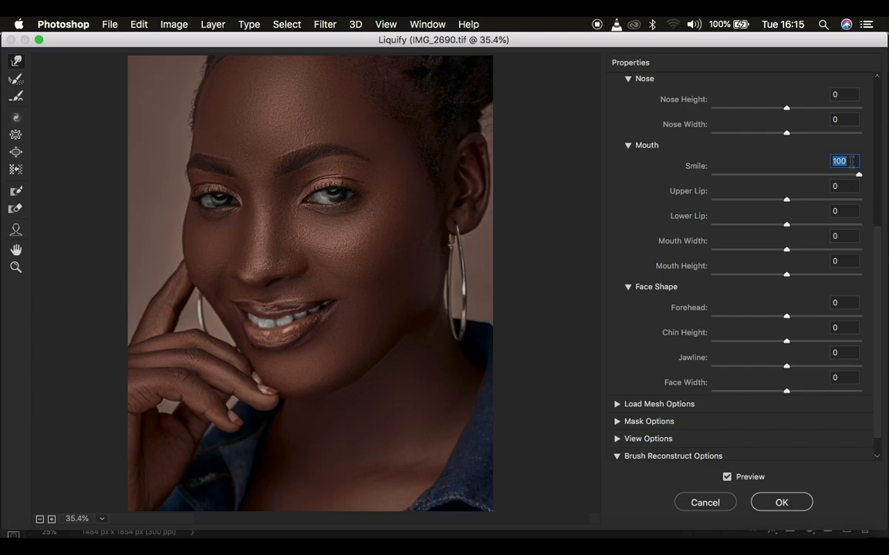
type("0")
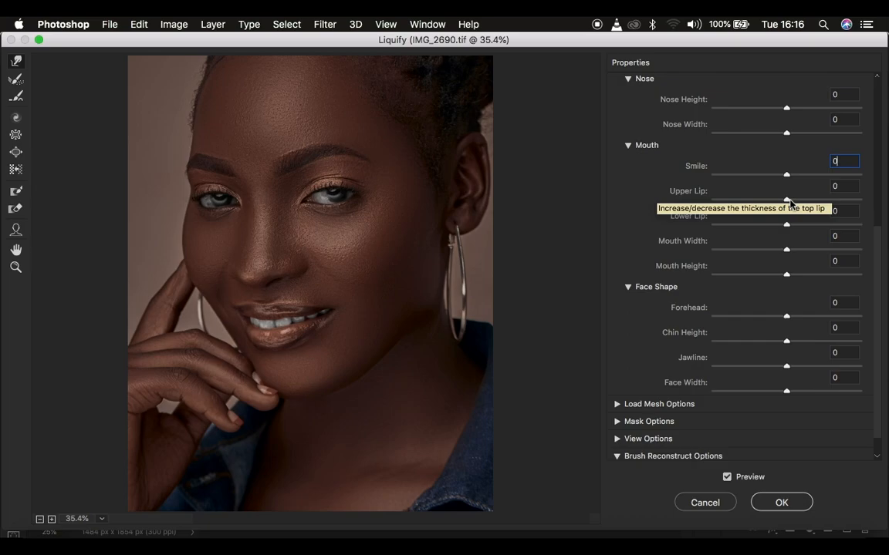
Step: Try the Upper Lip at 100 and -100 and the Lower Lip at -93, resetting each to 0
left_click_drag(787, 199, 885, 197)
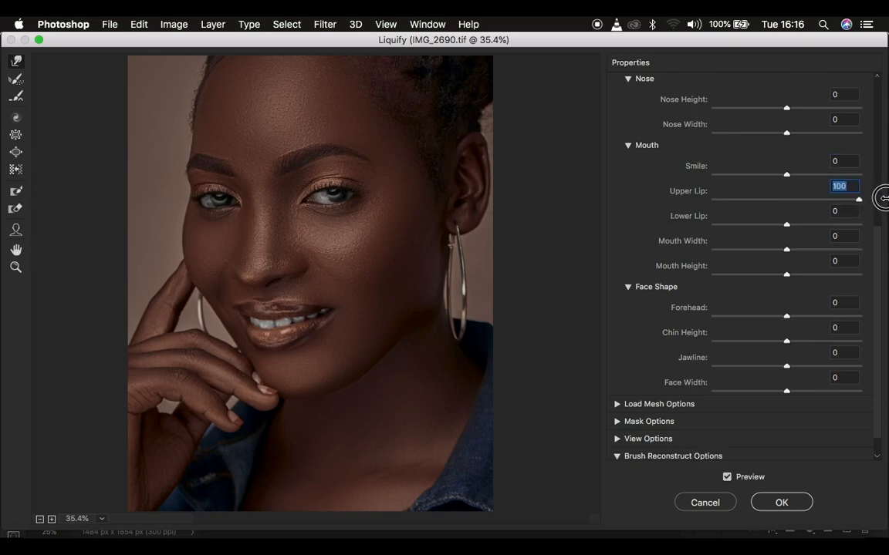
left_click_drag(881, 199, 714, 212)
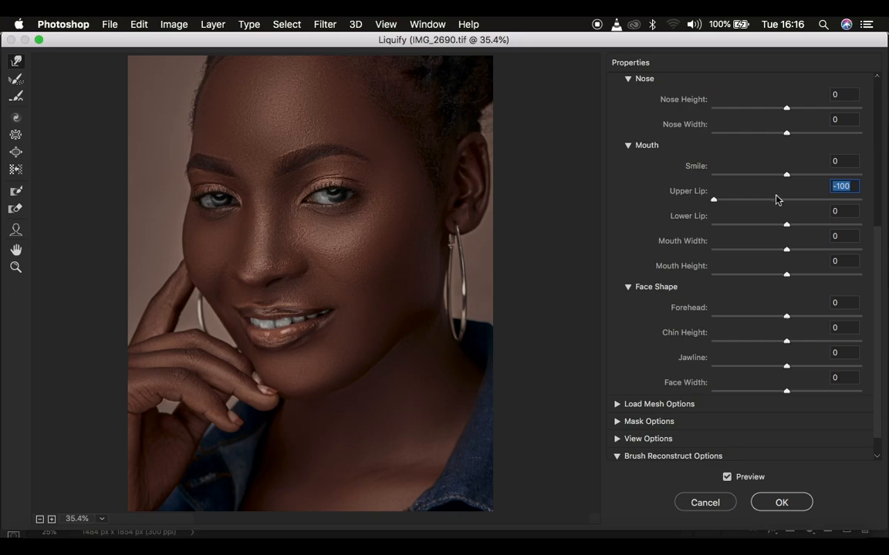
type("0")
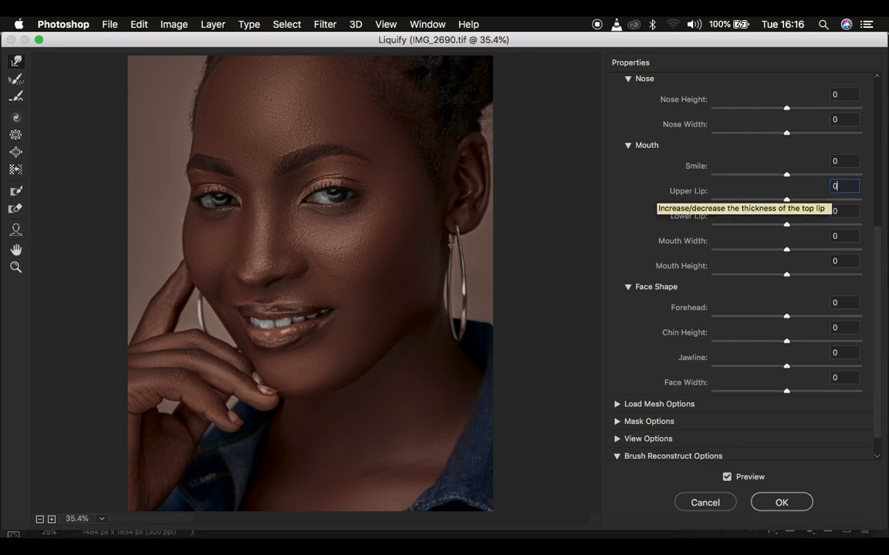
left_click_drag(808, 224, 719, 242)
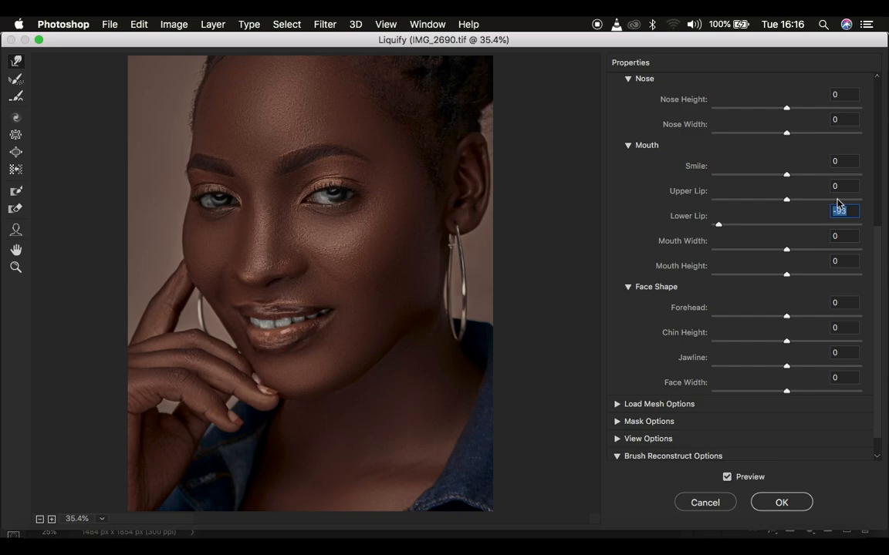
type("0")
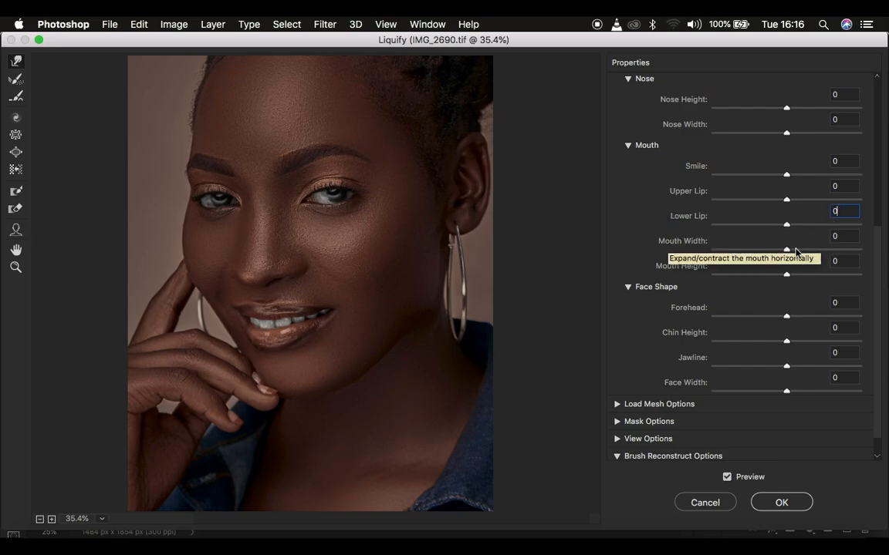
Step: Try a Mouth Width of -100 and a reduced Forehead value, resetting each to 0
left_click_drag(786, 249, 691, 247)
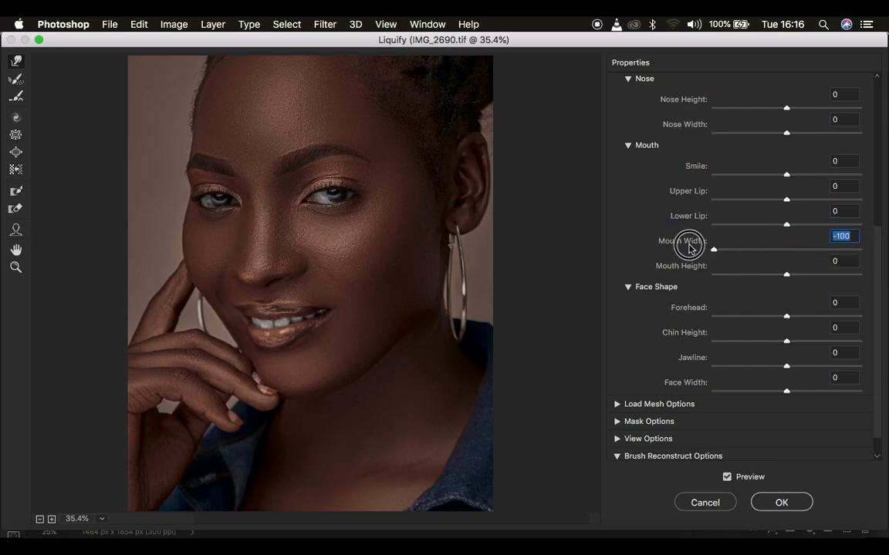
type("0")
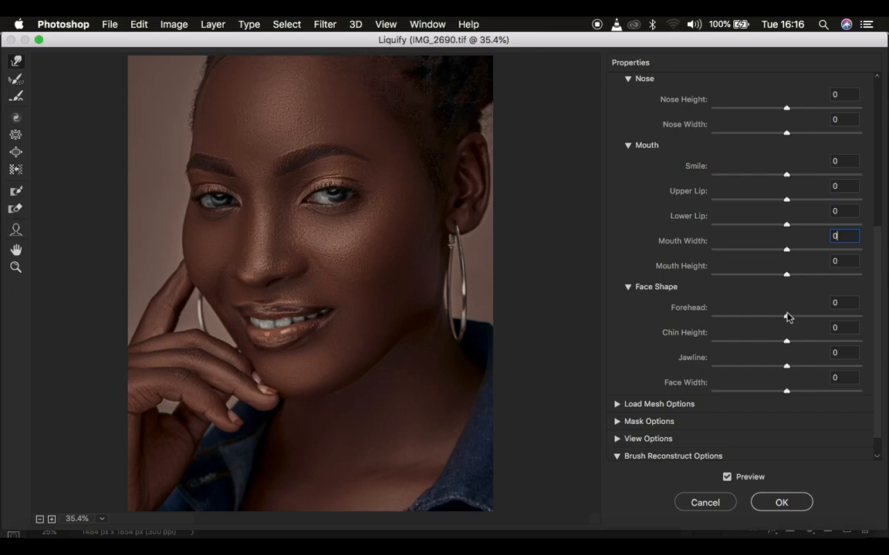
left_click_drag(791, 321, 683, 336)
type("0")
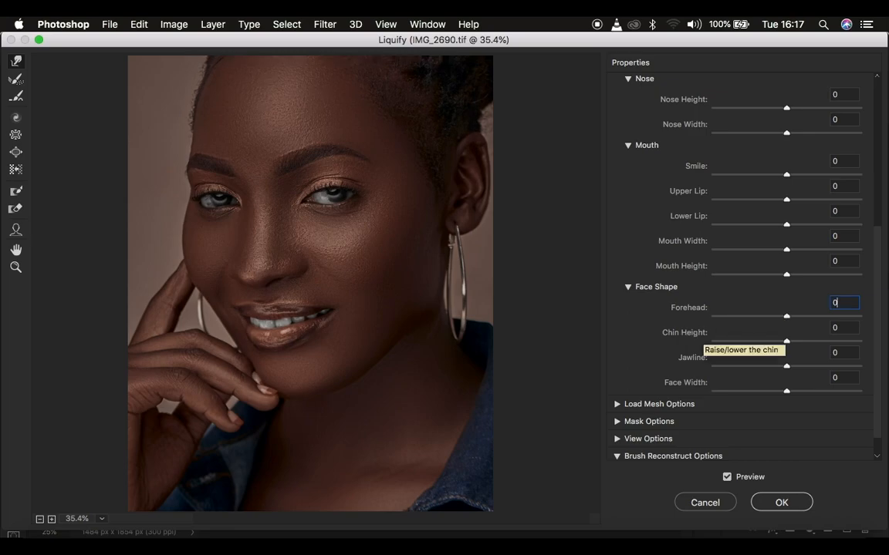
Step: Try a reduced Chin Height and a Jawline of 100 and of -28, resetting each to 0
left_click(787, 341)
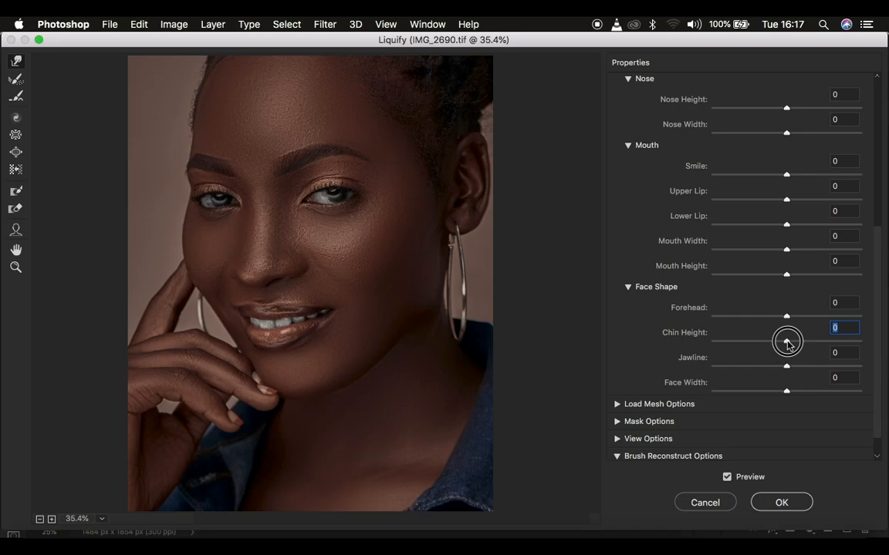
left_click_drag(786, 342, 624, 354)
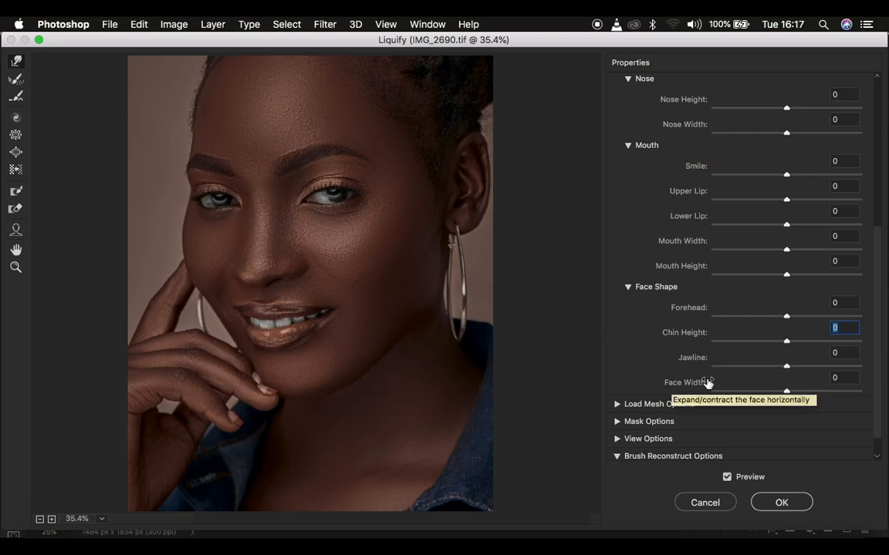
left_click_drag(787, 367, 881, 362)
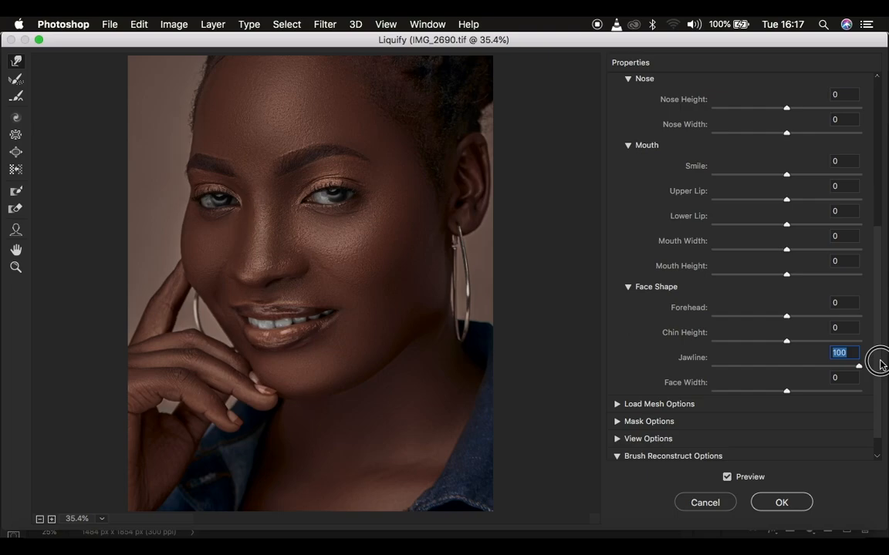
left_click_drag(879, 362, 767, 374)
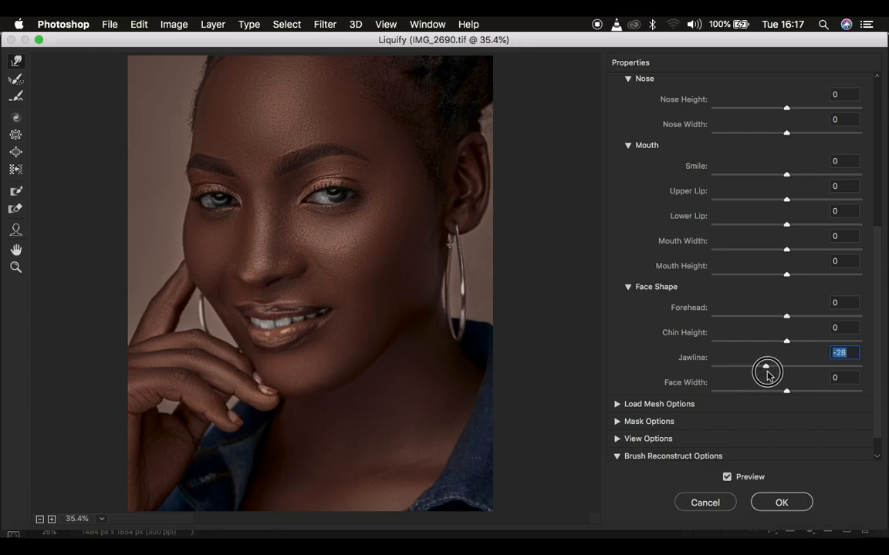
type("0")
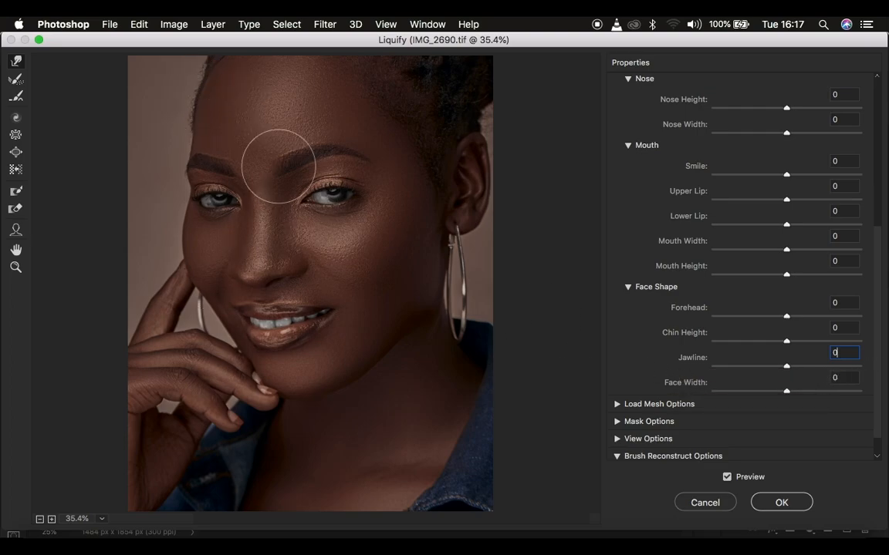
Step: Narrow the face by setting the Face Width to -51
left_click(786, 391)
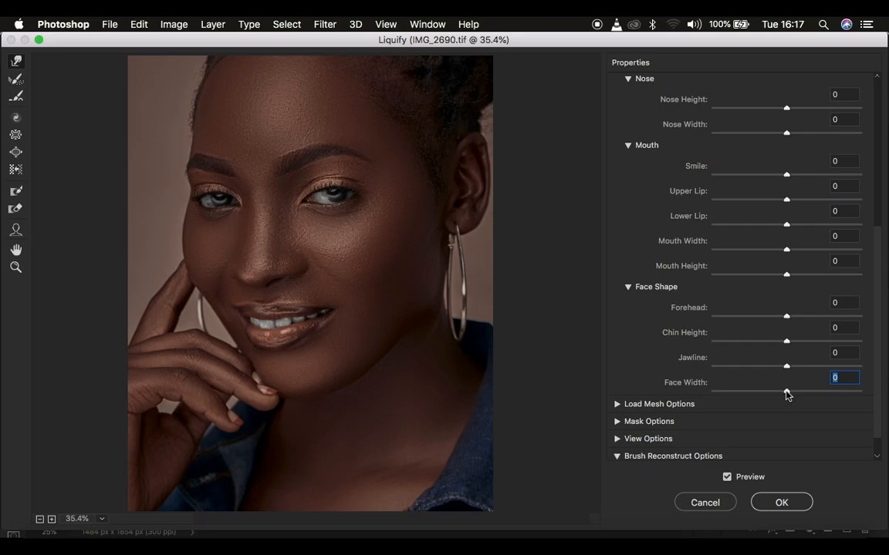
left_click_drag(786, 392, 752, 394)
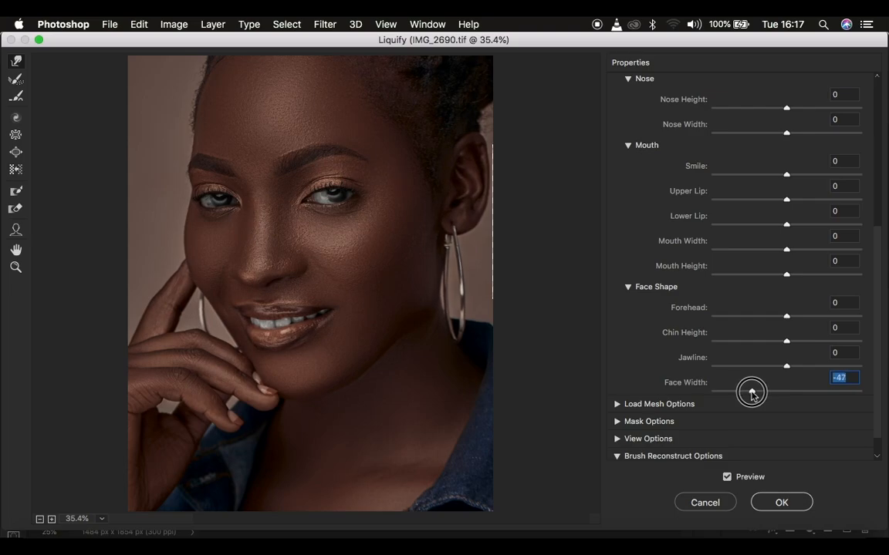
mouse_move(752, 394)
left_mouse_down()
mouse_move(731, 395)
mouse_move(751, 395)
left_mouse_up()
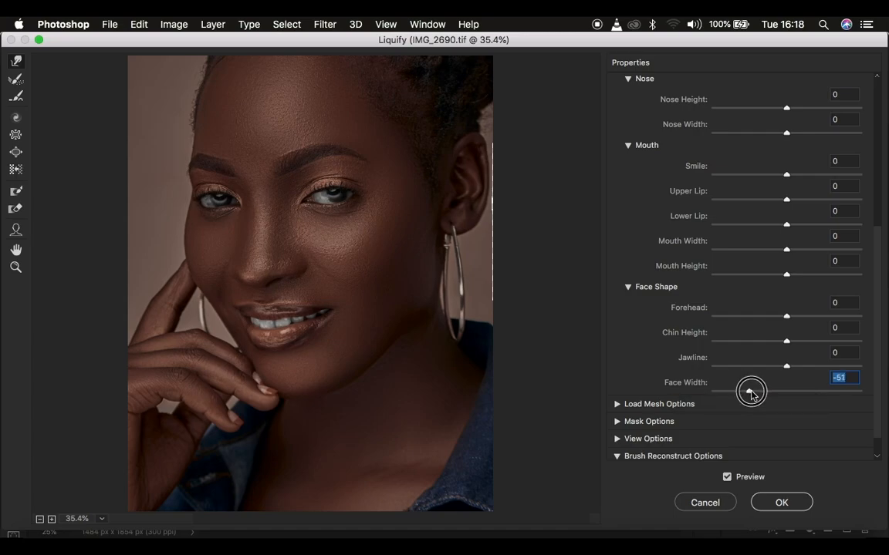
Step: Compare the portrait with and without the Liquify preview, leave the preview on, and apply the filter
left_click(726, 477)
left_click(727, 477)
left_click(726, 476)
left_click(727, 477)
left_click(774, 503)
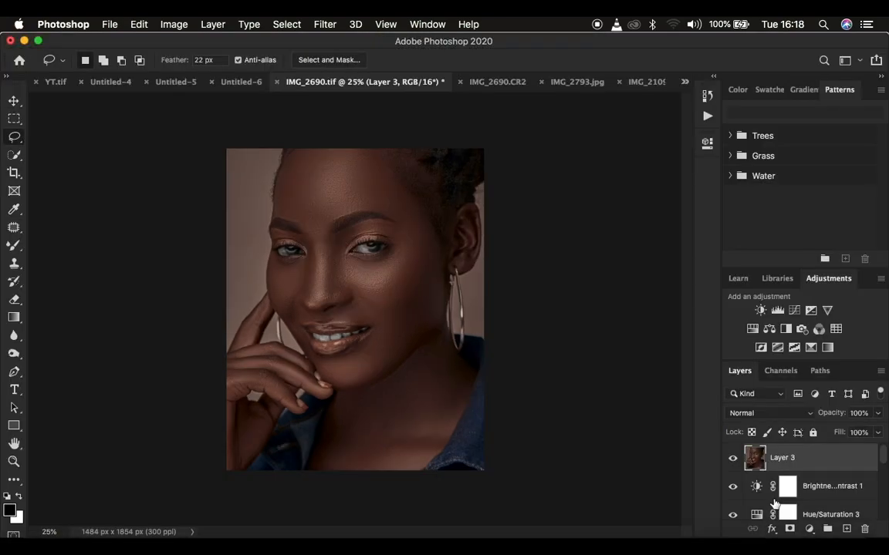
Step: Toggle the visibility of Layer 3 repeatedly to compare the portrait before and after Liquify, leaving the layer shown
left_click(733, 458)
left_click(733, 458)
left_click(733, 458)
left_click(733, 459)
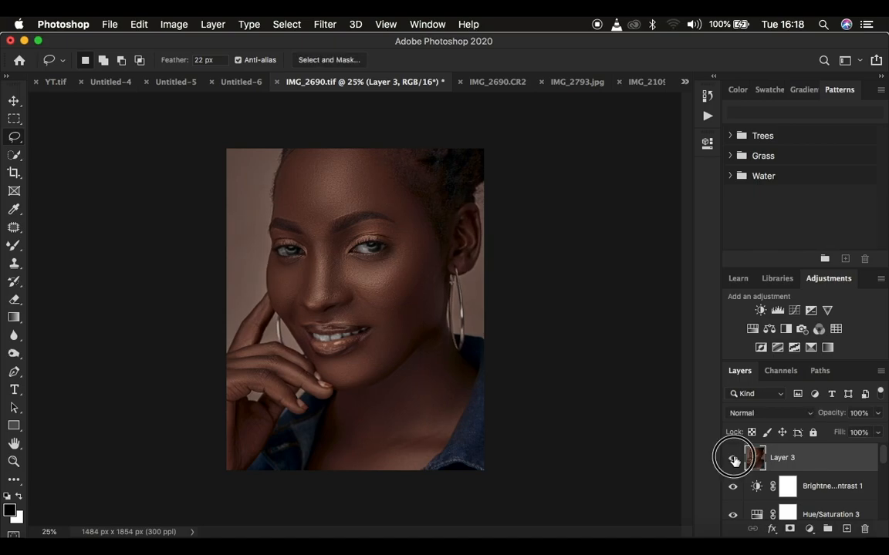
left_click(733, 458)
left_click(733, 458)
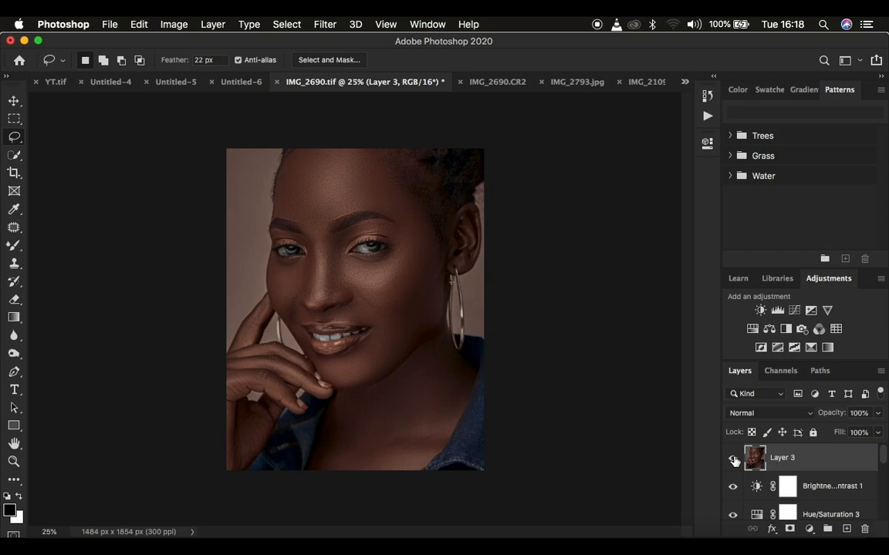